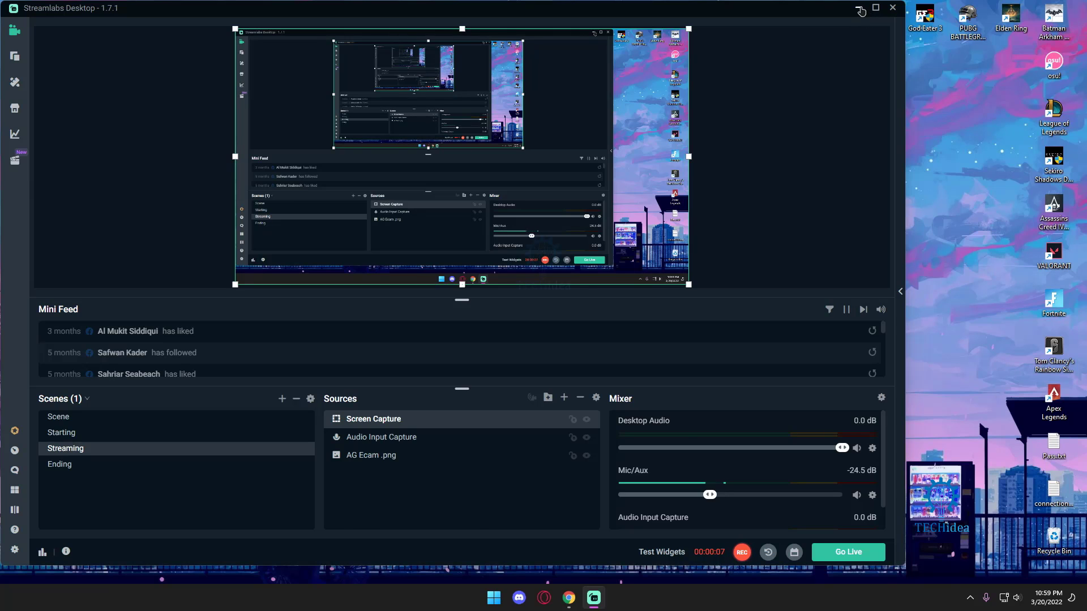
# Step: Minimize the Streamlabs Desktop window to reveal the Windows desktop
pyautogui.click(860, 10)
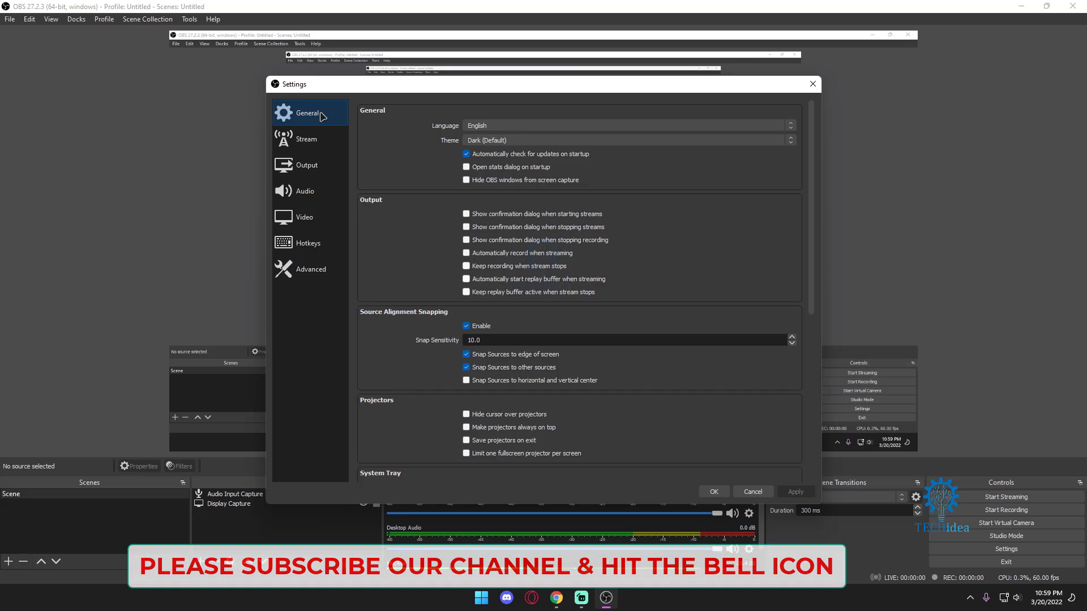
# Step: On the Stream page, try Twitch and YouTube - RTMPS, declining to ignore recommended settings
pyautogui.click(320, 139)
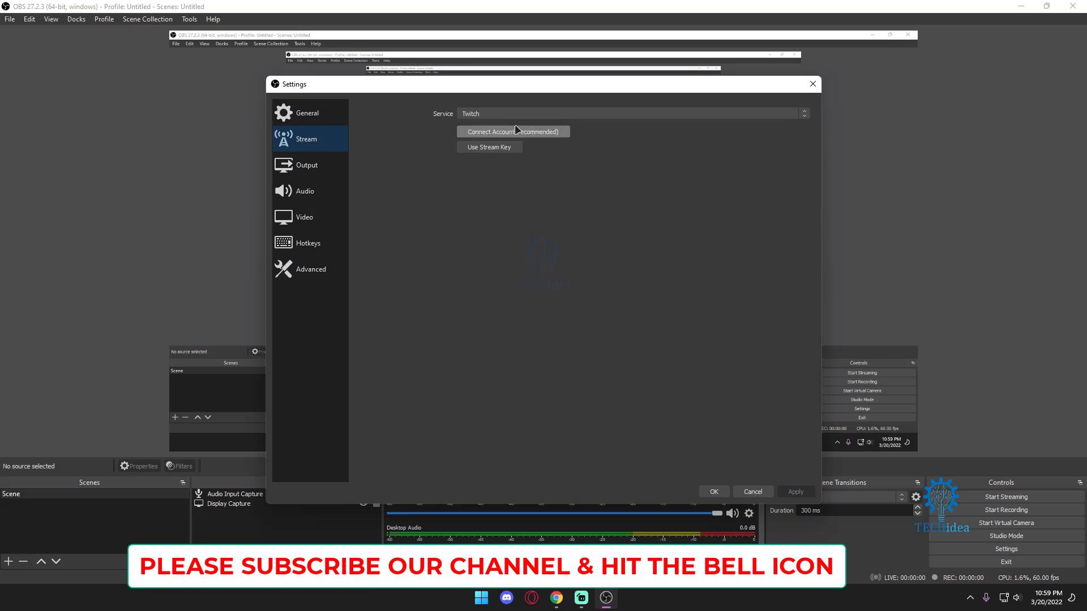
pyautogui.click(532, 115)
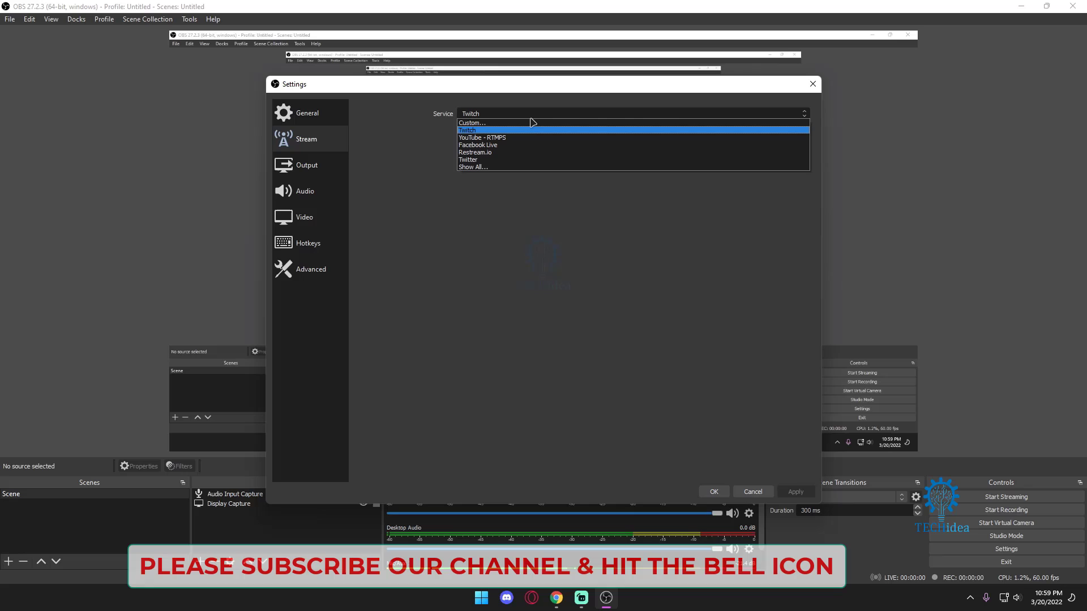
pyautogui.click(512, 130)
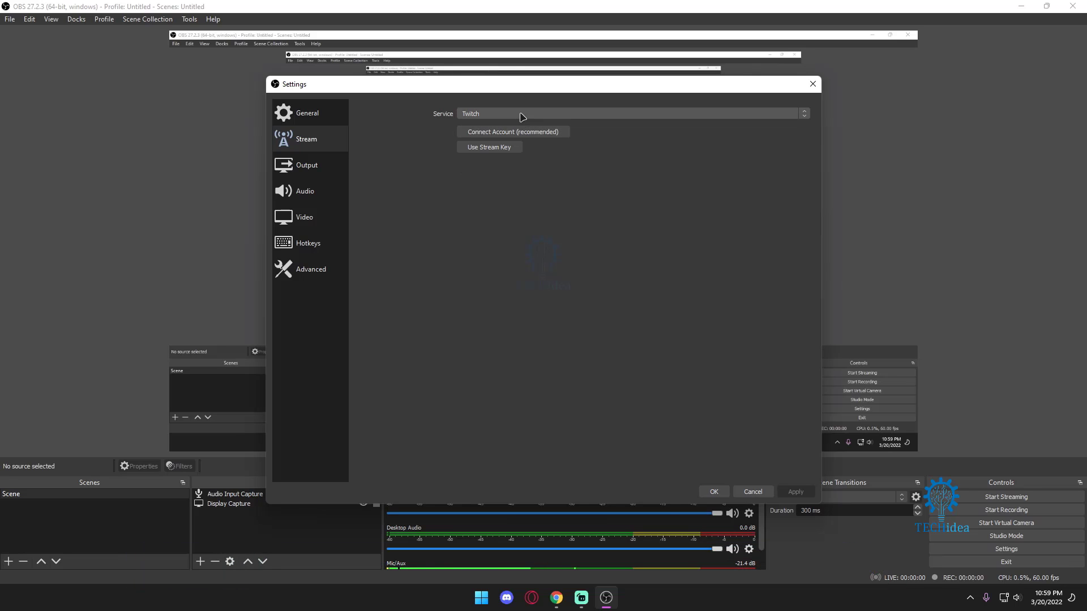
pyautogui.click(522, 115)
pyautogui.click(506, 136)
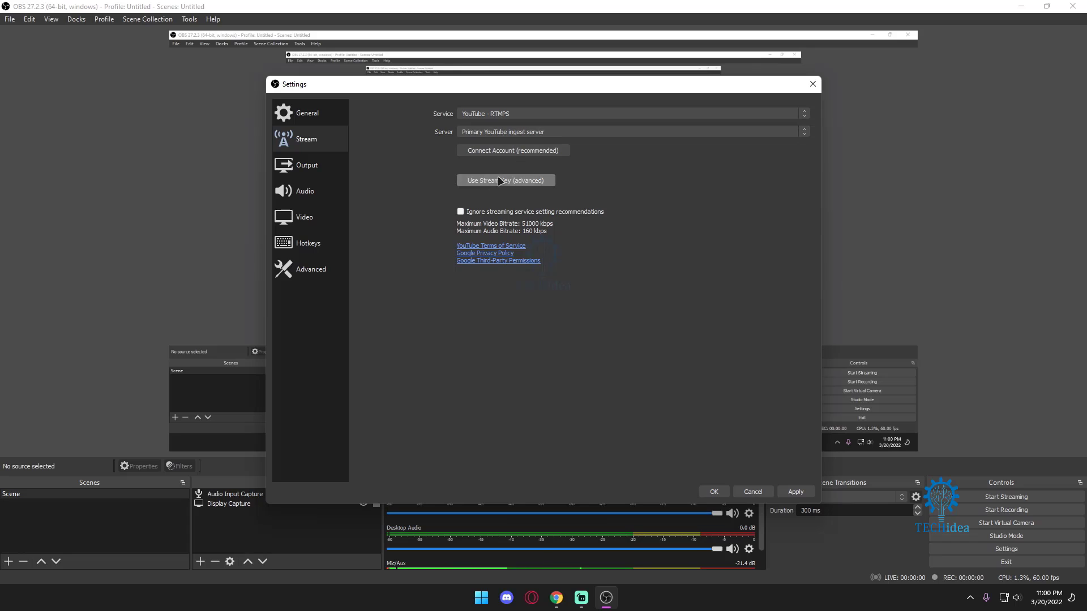
pyautogui.click(523, 115)
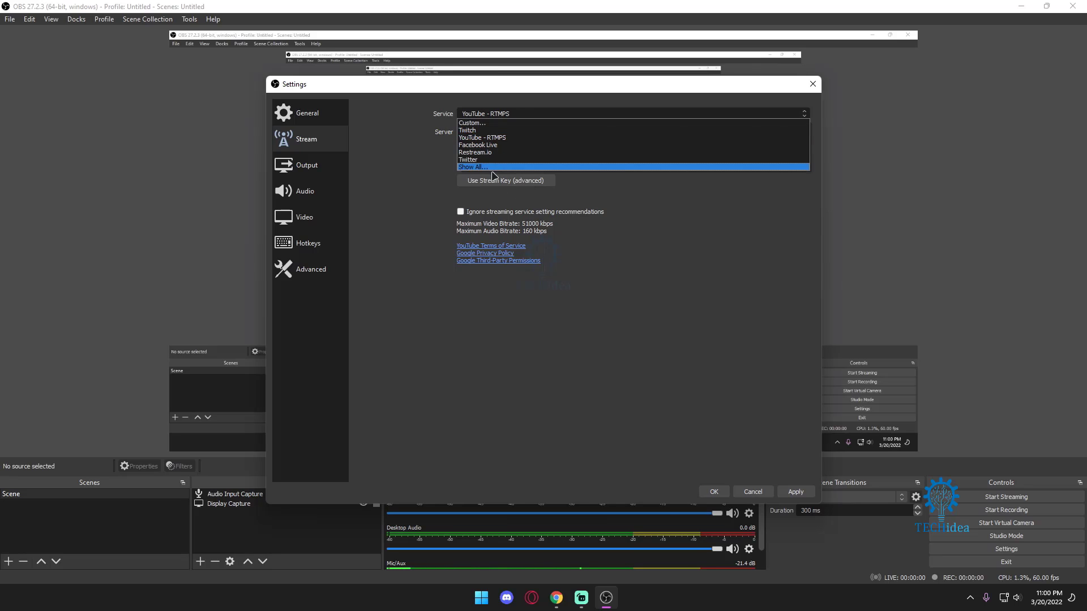
pyautogui.click(460, 211)
pyautogui.click(664, 321)
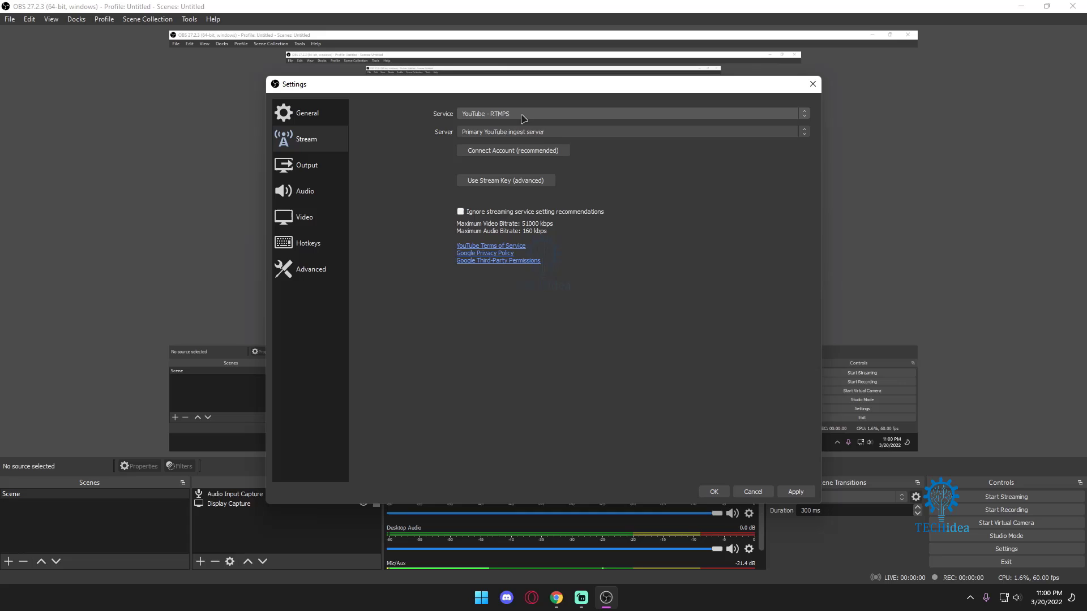
# Step: Try Twitter and Restream.io, settle on Custom… as the service, and view Output settings
pyautogui.click(521, 114)
pyautogui.click(505, 164)
pyautogui.click(522, 114)
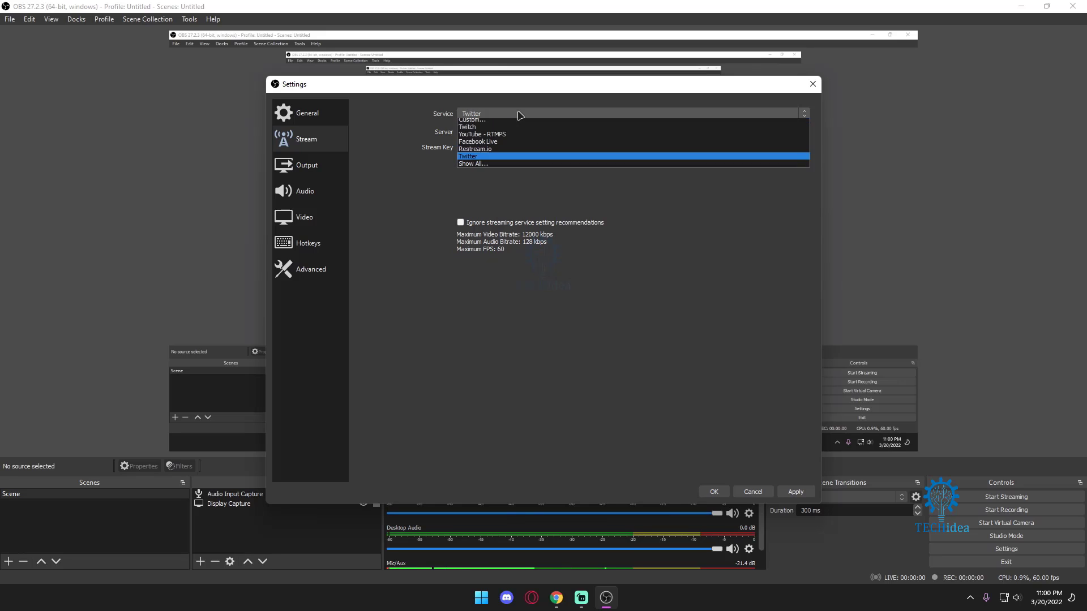
pyautogui.click(498, 152)
pyautogui.click(515, 114)
pyautogui.click(502, 126)
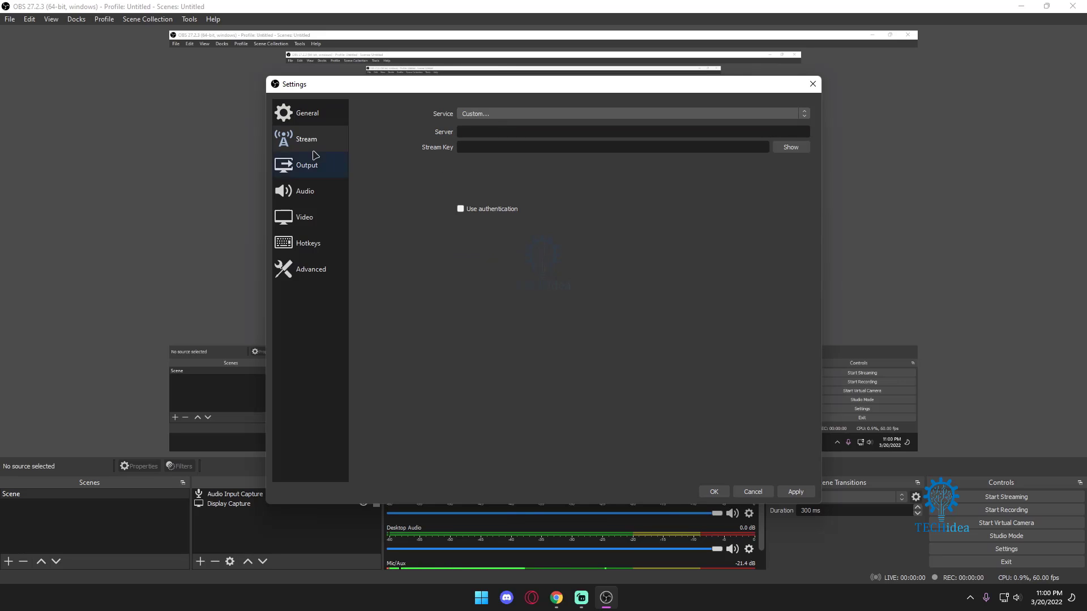
pyautogui.click(334, 173)
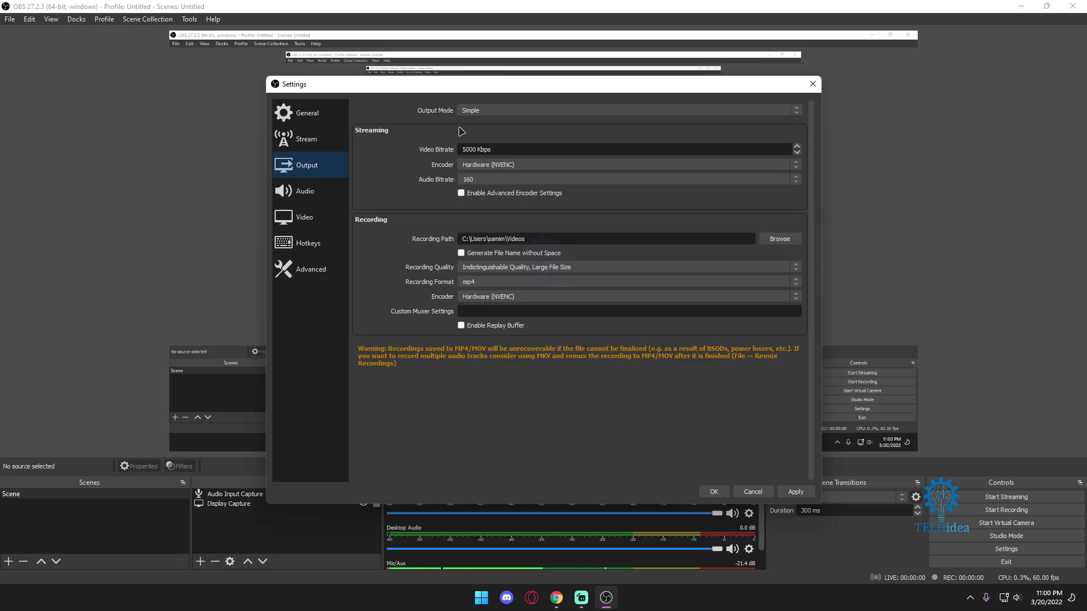
# Step: Leave Output Mode at Simple, with 5000 Kbps bitrate, NVENC encoder and mp4 recording
pyautogui.click(488, 111)
pyautogui.click(489, 111)
# Step: On the Audio page, keep the sample rate at 48 kHz and scroll through the options
pyautogui.click(305, 192)
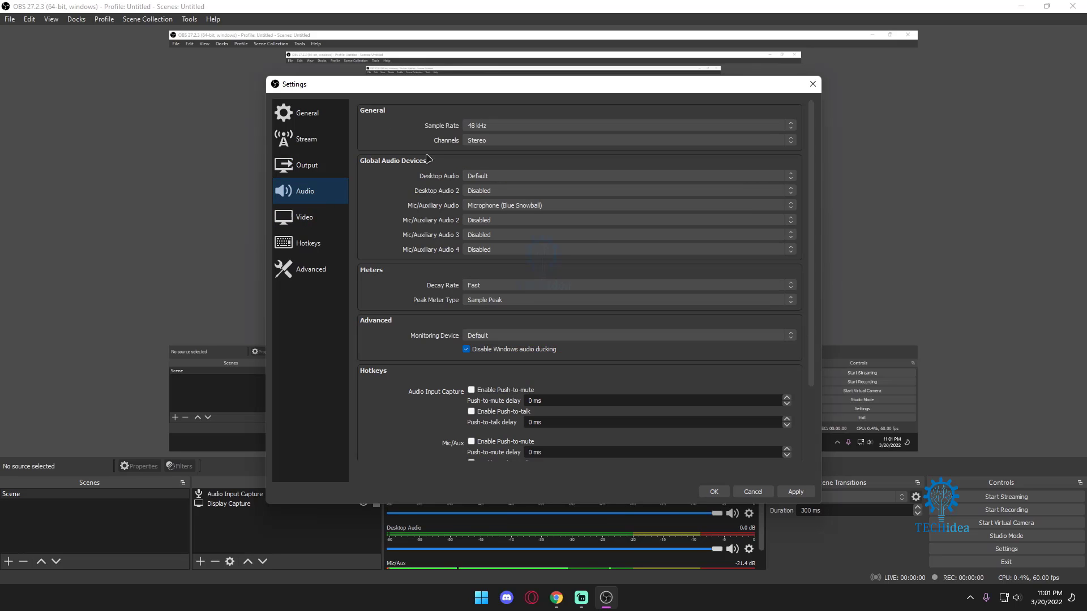
pyautogui.click(502, 127)
pyautogui.click(506, 141)
pyautogui.scroll(-2, 458, 314)
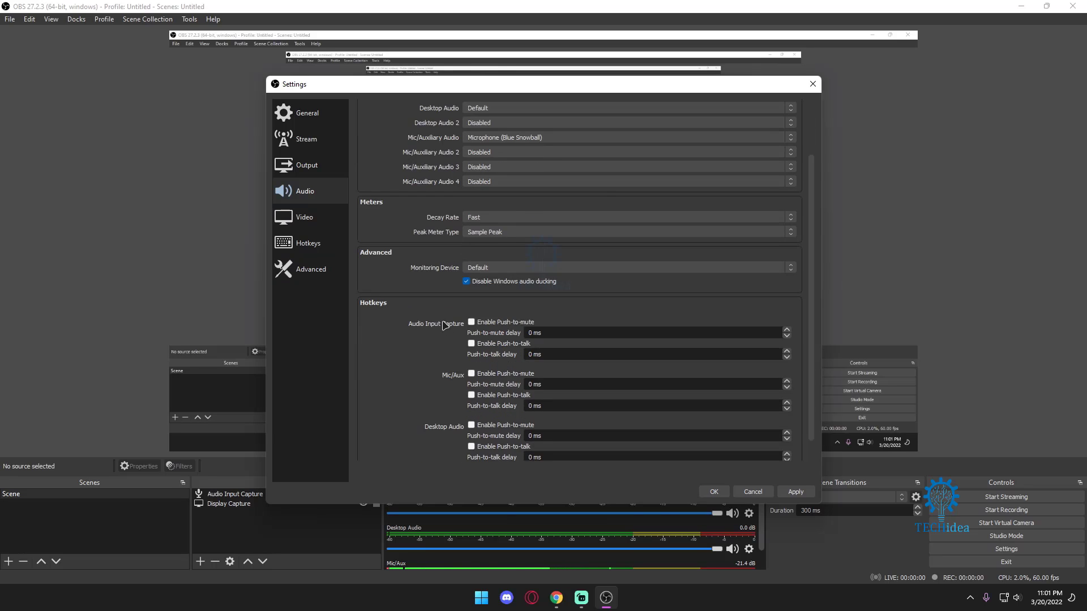
pyautogui.scroll(2, 432, 332)
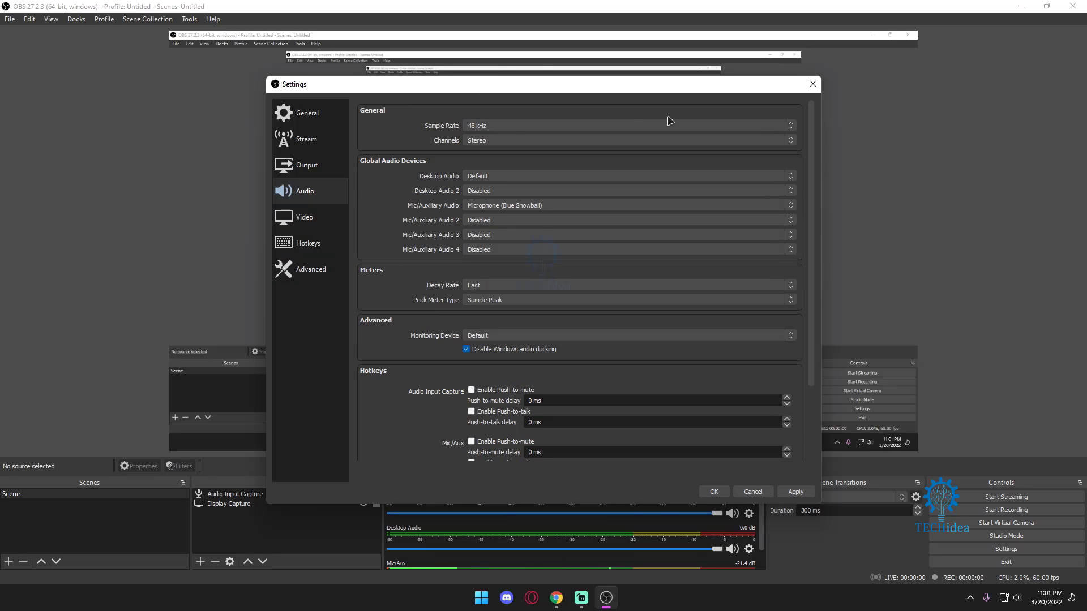
pyautogui.scroll(-1, 510, 285)
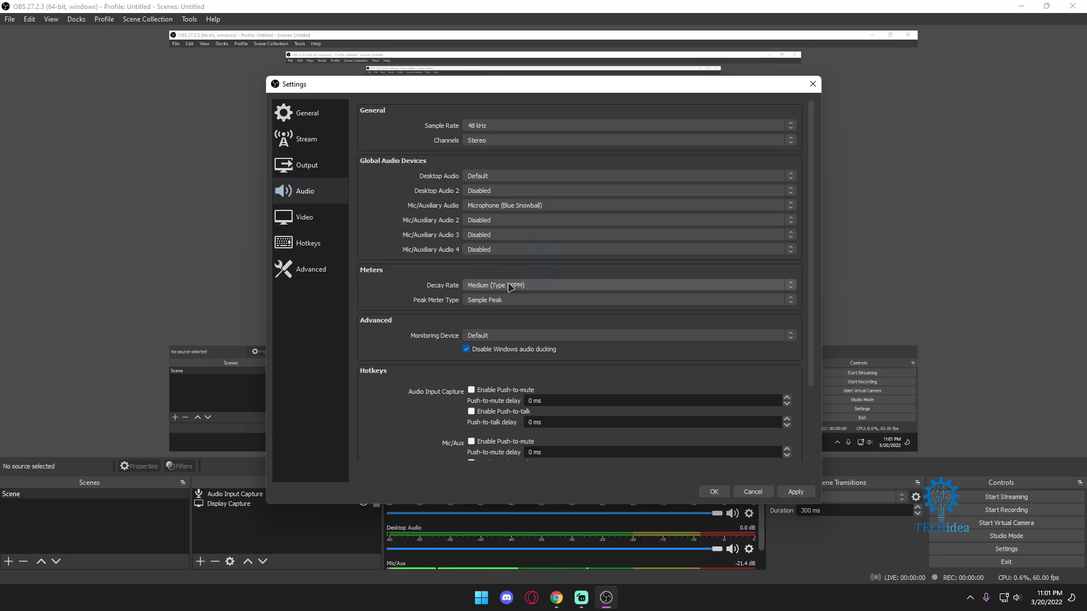
pyautogui.scroll(1, 511, 286)
# Step: Keep Microphone (Blue Snowball) as the mic device, then view the 1920x1080, 60 FPS Video page
pyautogui.click(494, 208)
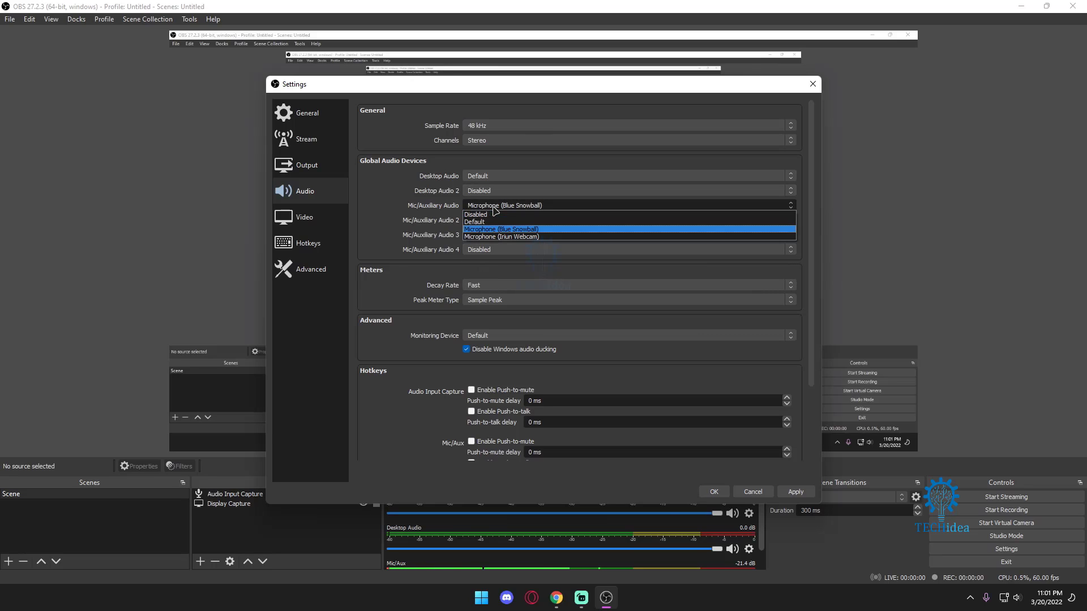
pyautogui.click(501, 208)
pyautogui.scroll(-3, 405, 358)
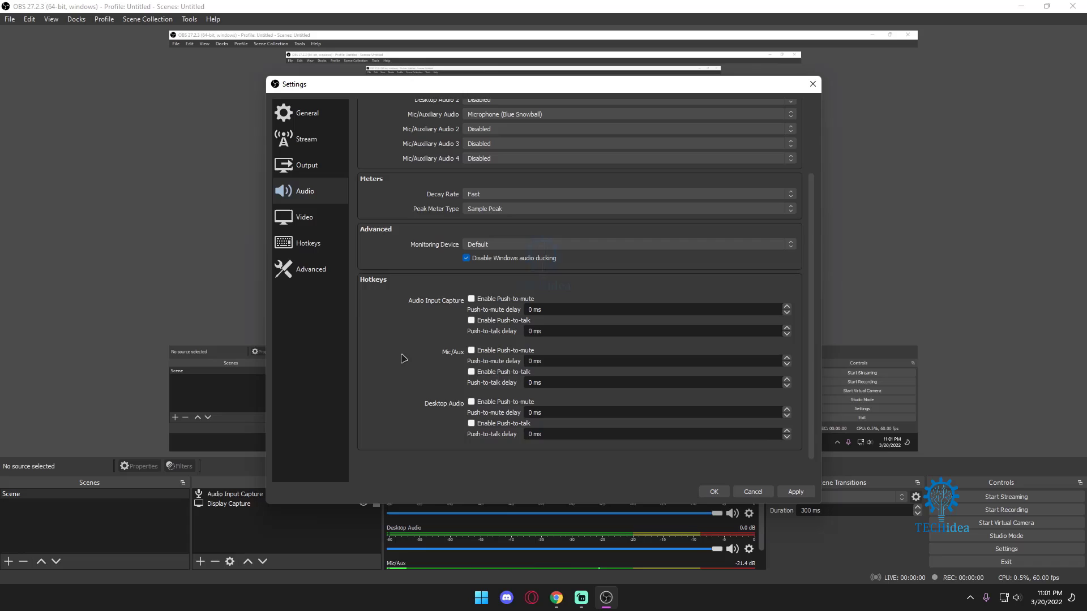
pyautogui.scroll(3, 404, 358)
pyautogui.scroll(-3, 419, 295)
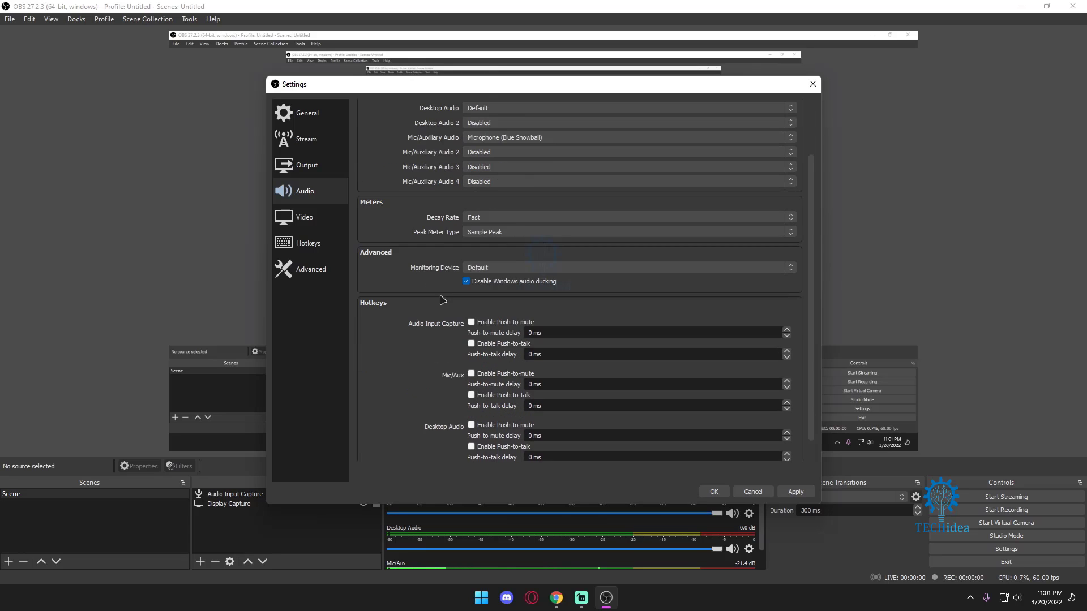
pyautogui.scroll(3, 414, 314)
pyautogui.scroll(-1, 425, 302)
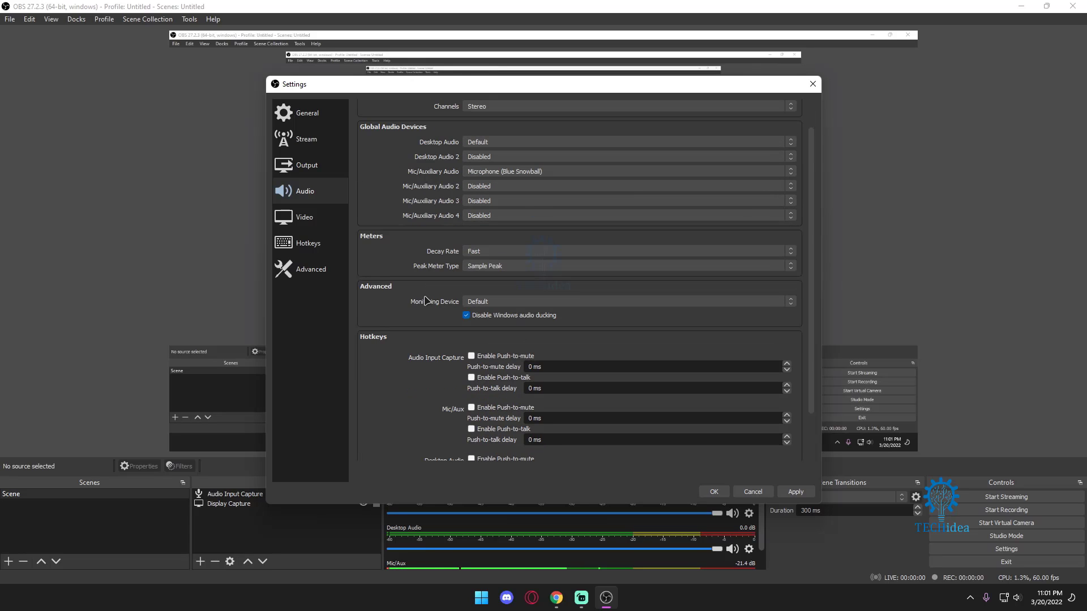
pyautogui.click(313, 223)
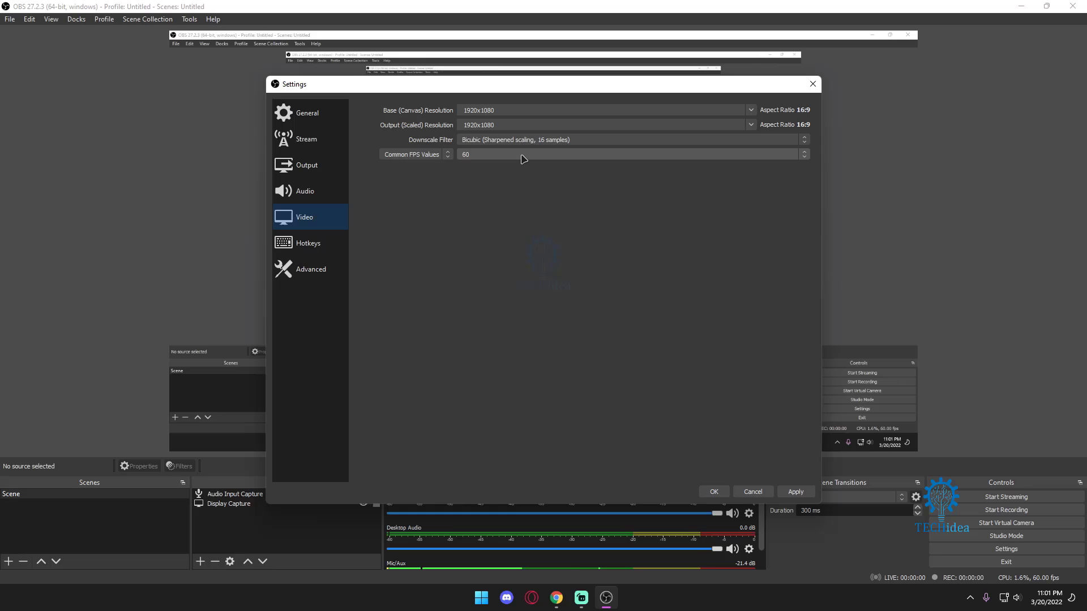
# Step: Reposition the Settings dialog, scroll through the Advanced page, then view the Hotkeys page
pyautogui.moveTo(683, 84); pyautogui.dragTo(468, 33)
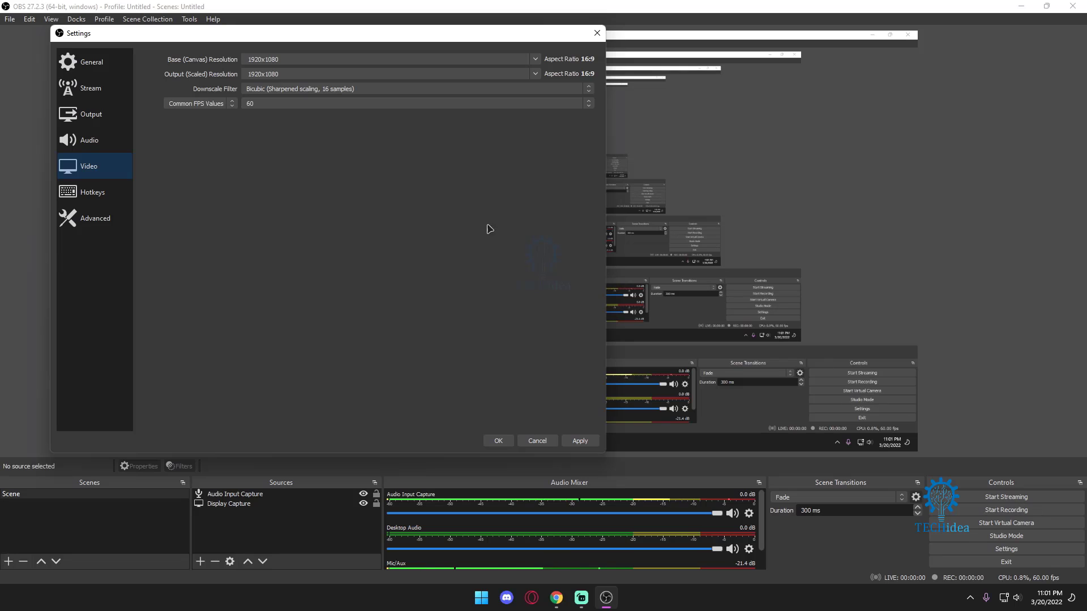
pyautogui.moveTo(392, 34); pyautogui.dragTo(632, 45)
pyautogui.click(333, 227)
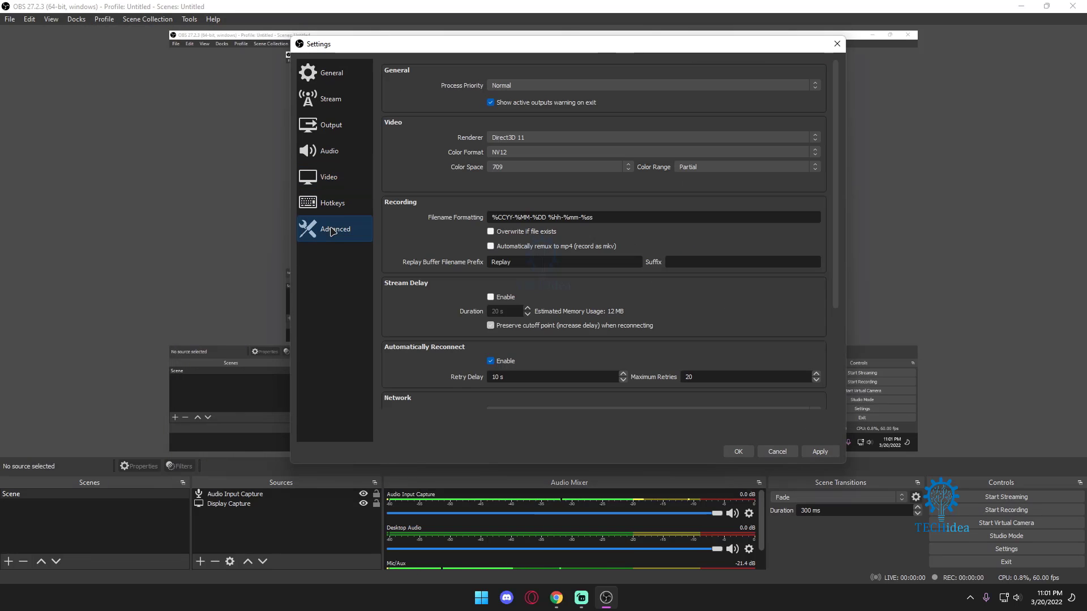
pyautogui.scroll(-3, 560, 211)
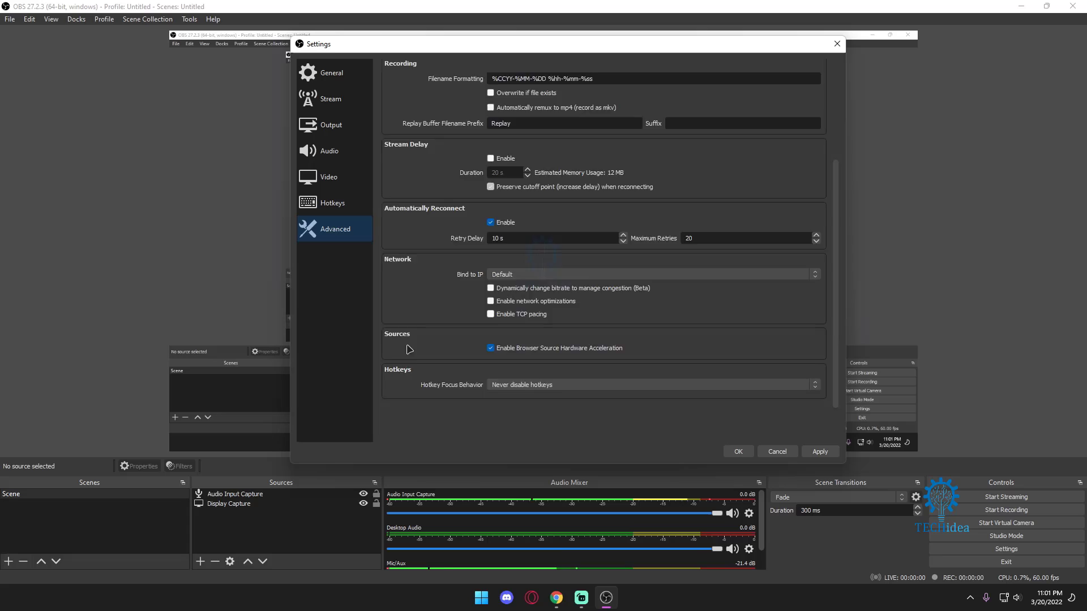
pyautogui.scroll(3, 408, 347)
pyautogui.click(335, 205)
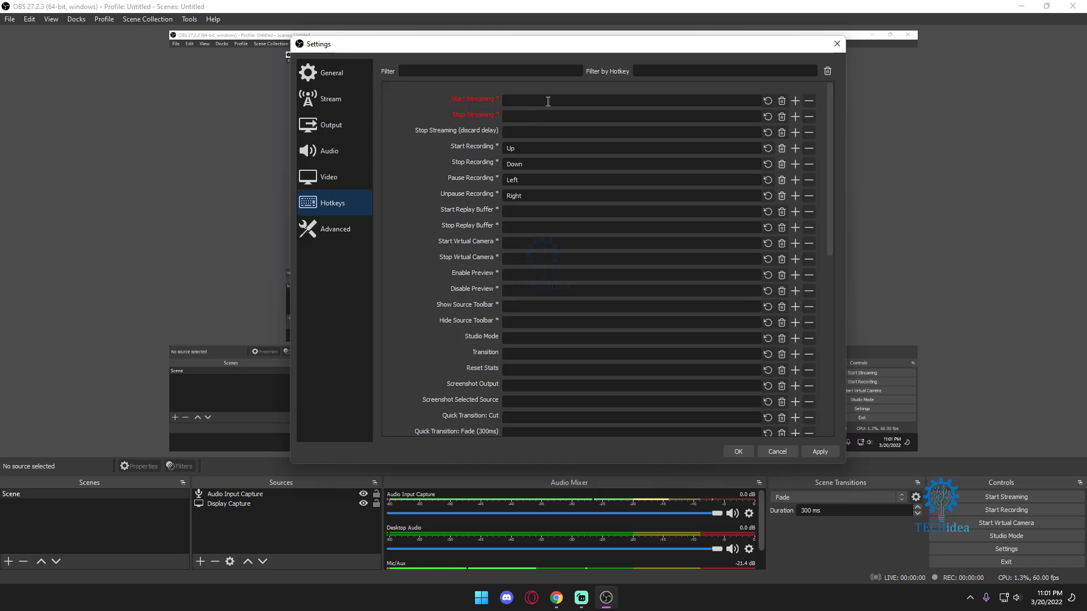
pyautogui.scroll(-2, 534, 116)
pyautogui.scroll(2, 548, 169)
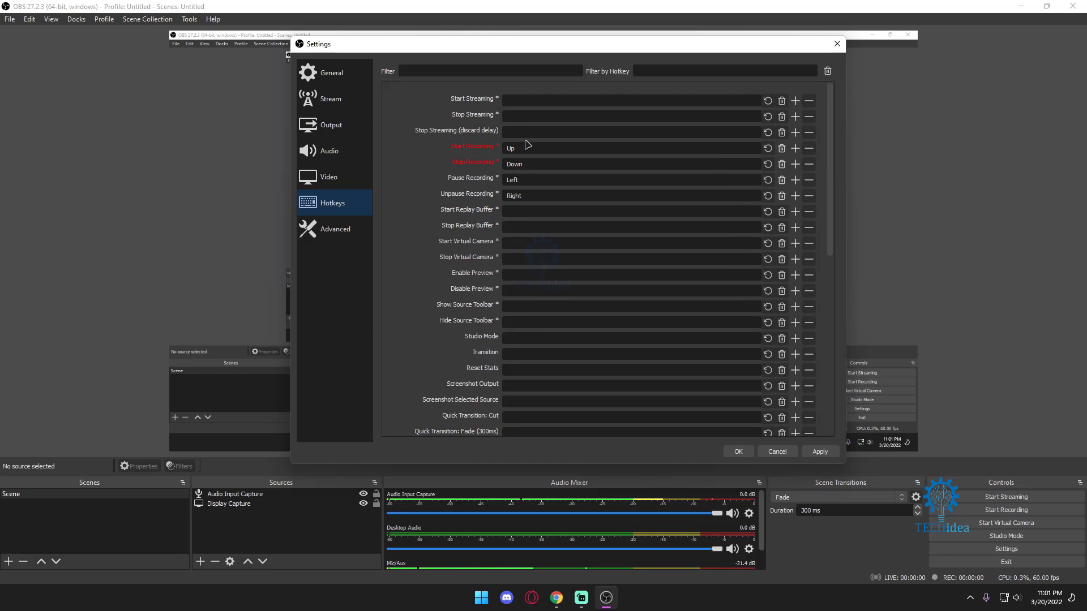
pyautogui.scroll(-5, 562, 255)
pyautogui.scroll(3, 560, 303)
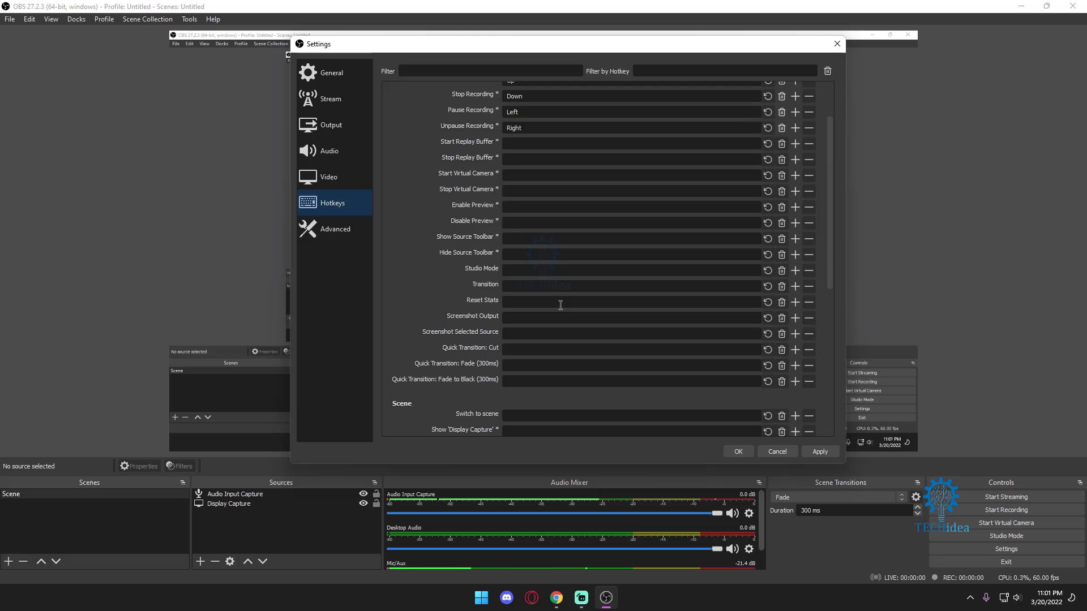
pyautogui.scroll(2, 561, 305)
pyautogui.scroll(-5, 530, 272)
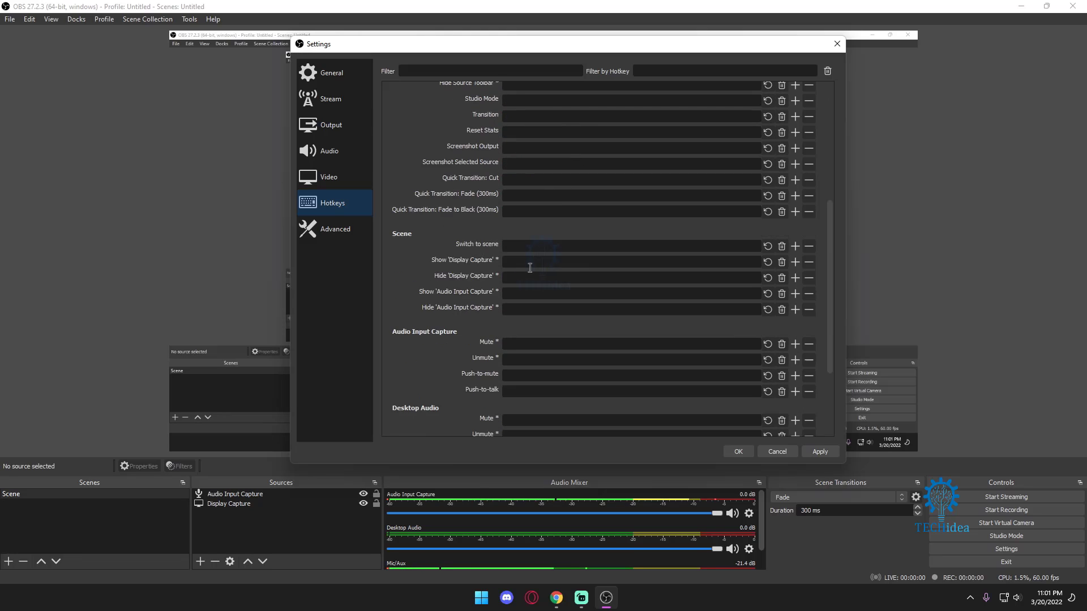
pyautogui.scroll(-3, 530, 268)
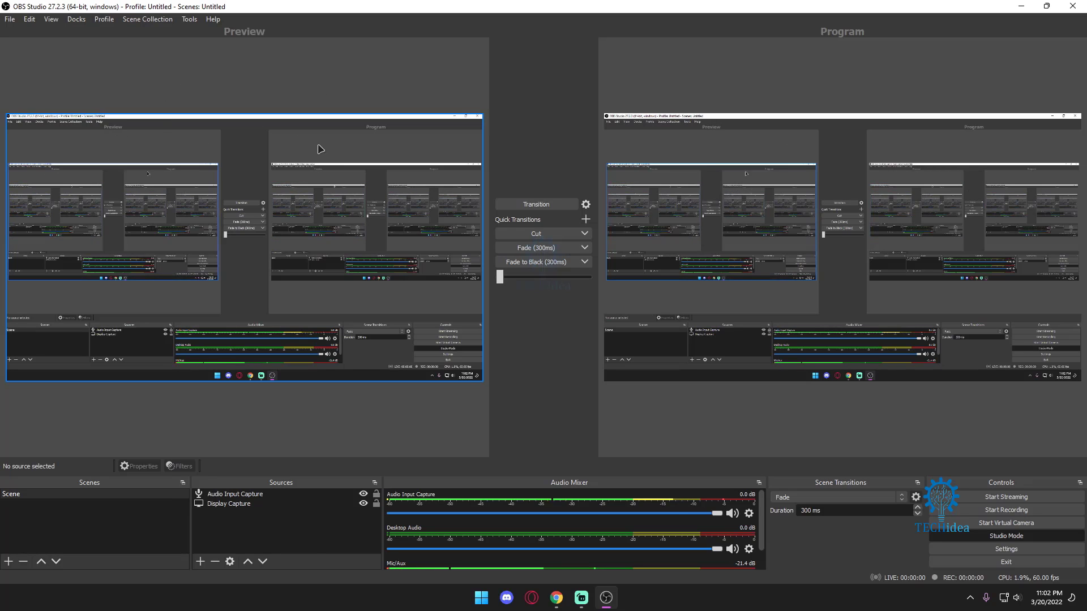
# Step: Send the Preview scene live to Program with a transition in Studio Mode
pyautogui.click(516, 204)
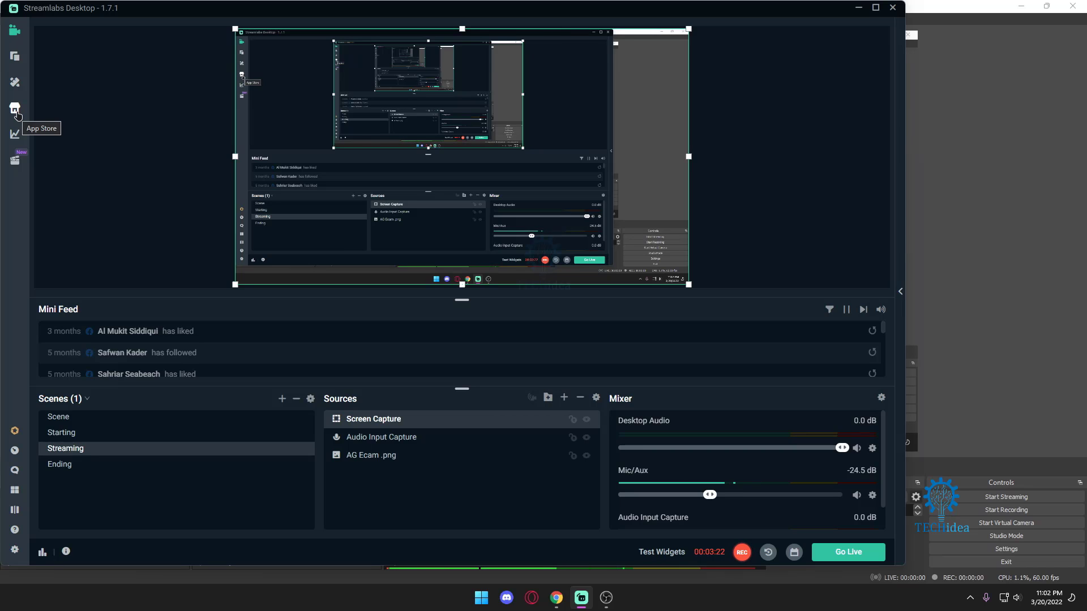
# Step: Switch back to Streamlabs Desktop with Alt+Tab and maximize it to full screen
pyautogui.hotkey('alt', 'Tab')
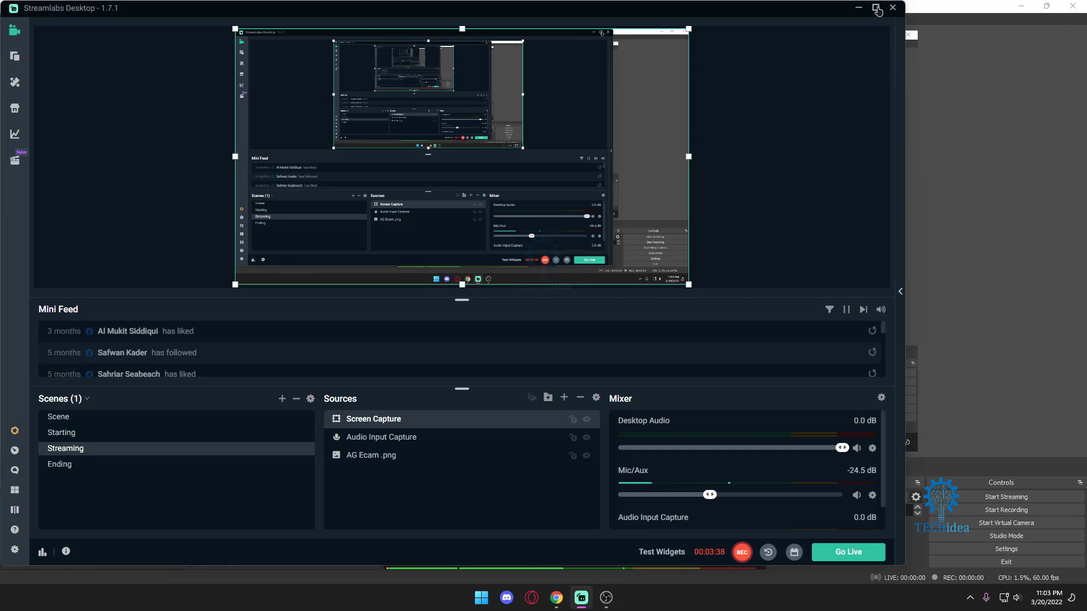
pyautogui.click(875, 7)
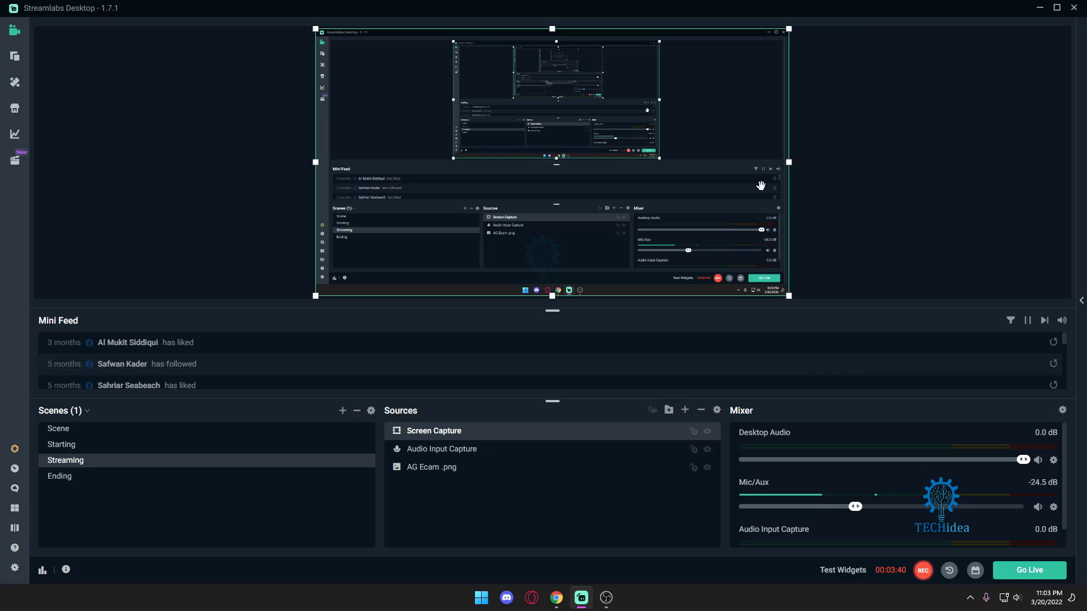